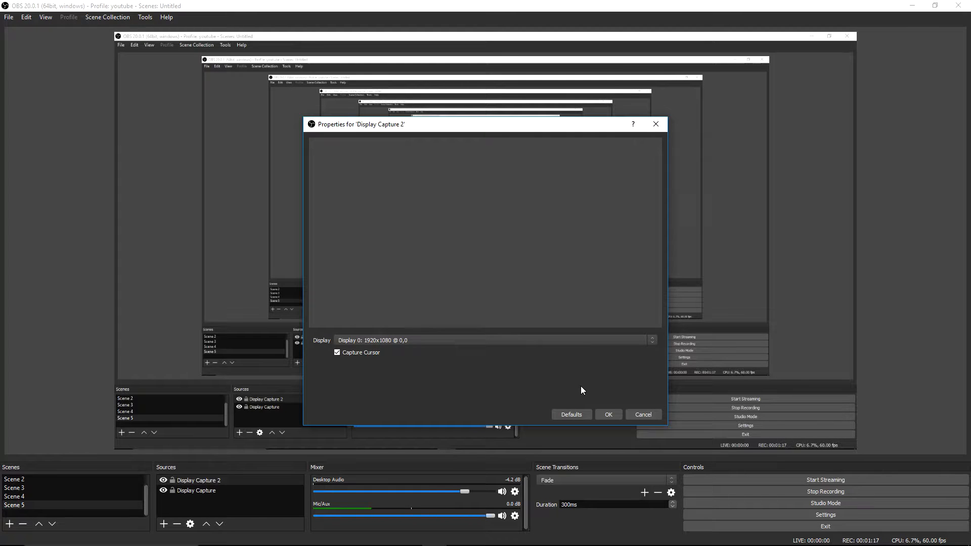
- Accept the Display Capture 2 source properties and remove that source from Scene 5
click(621, 415)
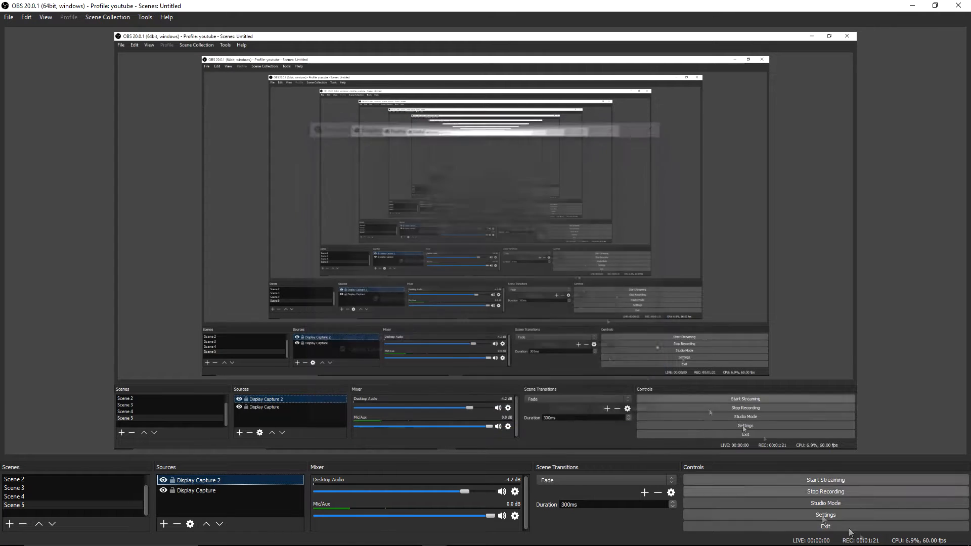
click(177, 524)
click(524, 291)
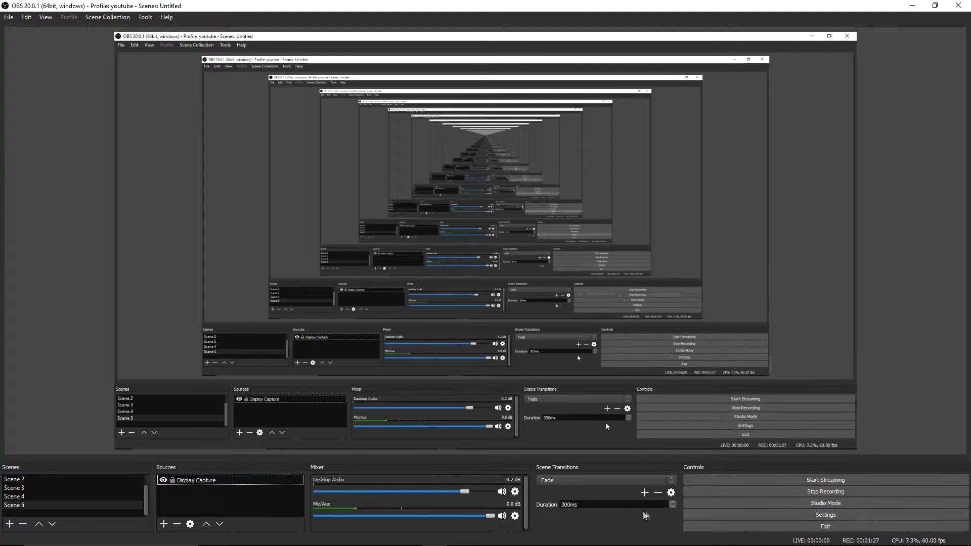
- Open the recording options in the output settings
click(806, 517)
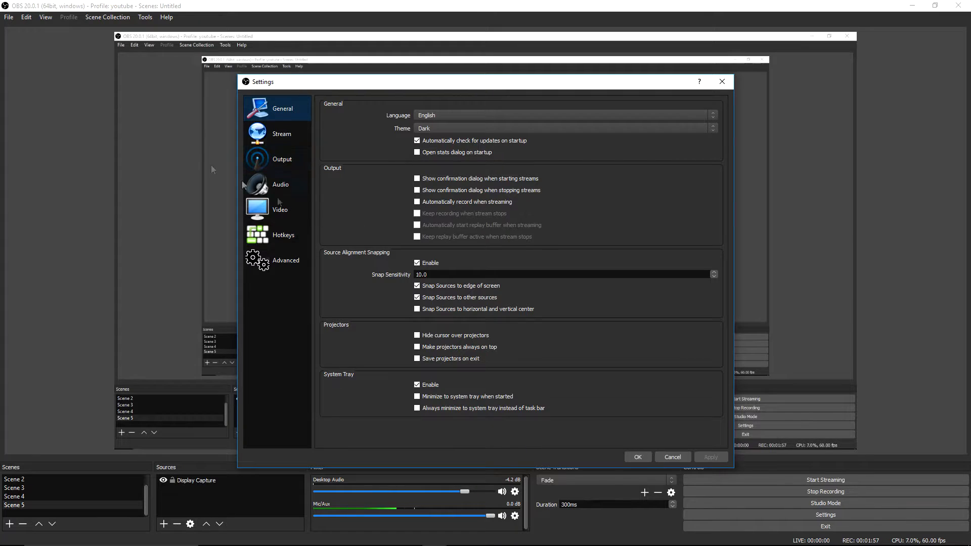
click(273, 159)
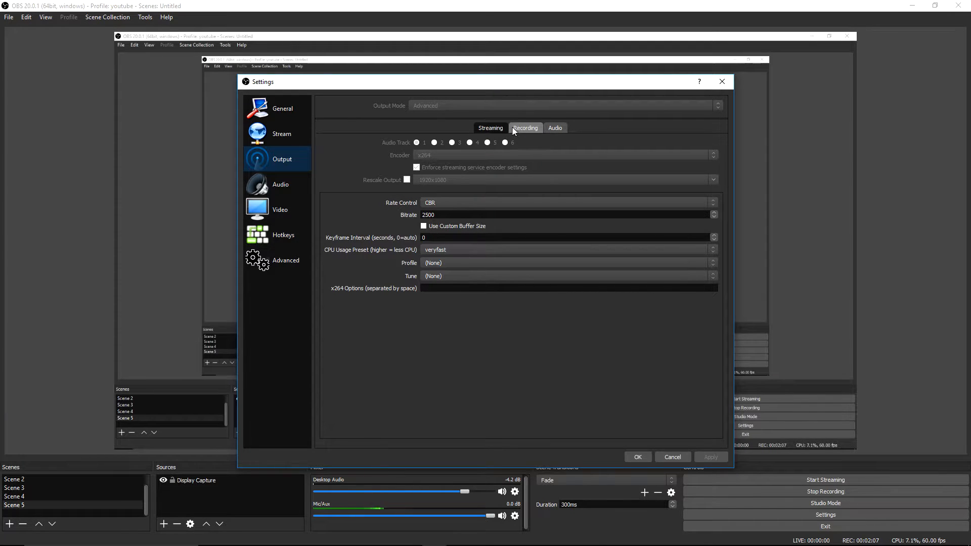
click(526, 127)
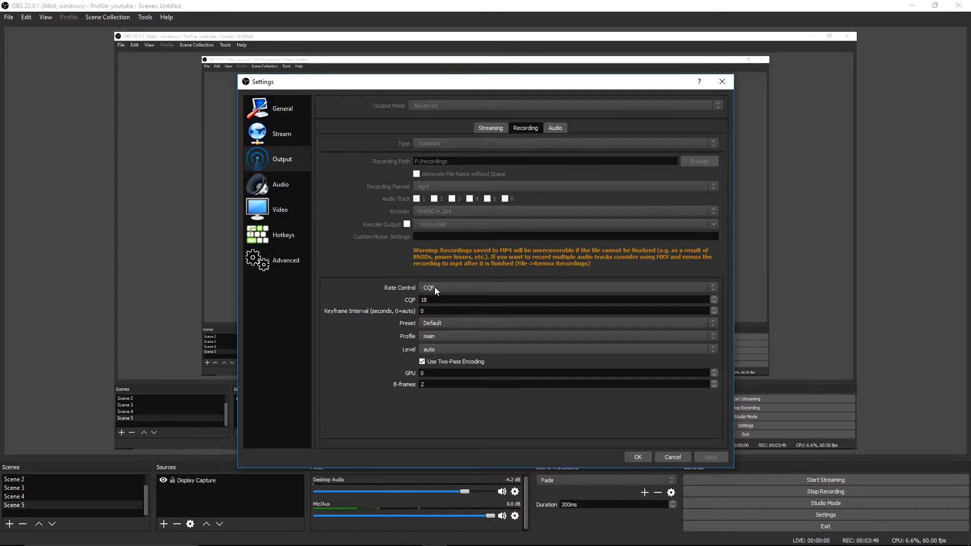
- Set the recording rate control to CBR with a bitrate of 50000
double_click(424, 300)
text(15)
click(711, 287)
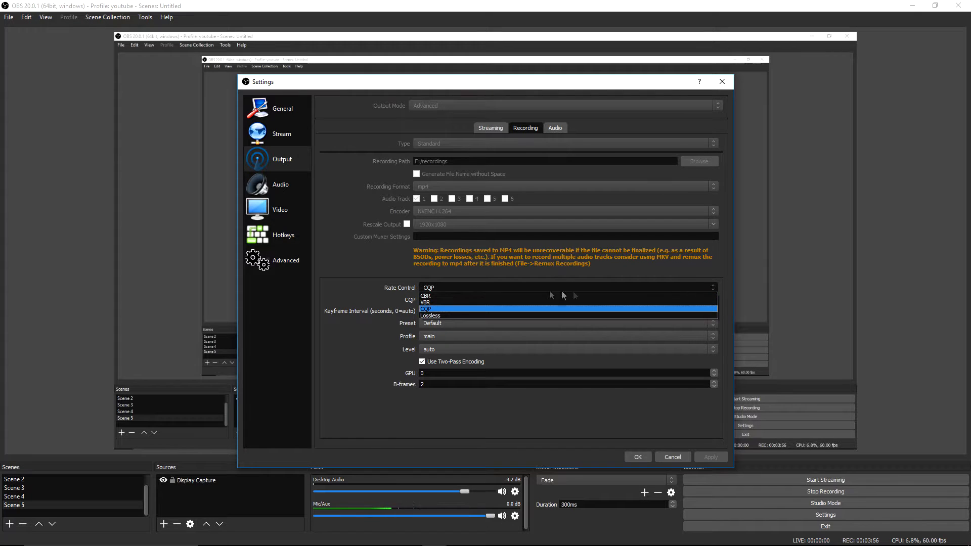
click(438, 299)
key(BackSpace)
key(BackSpace)
key(BackSpace)
key(BackSpace)
key(BackSpace)
text(50000)
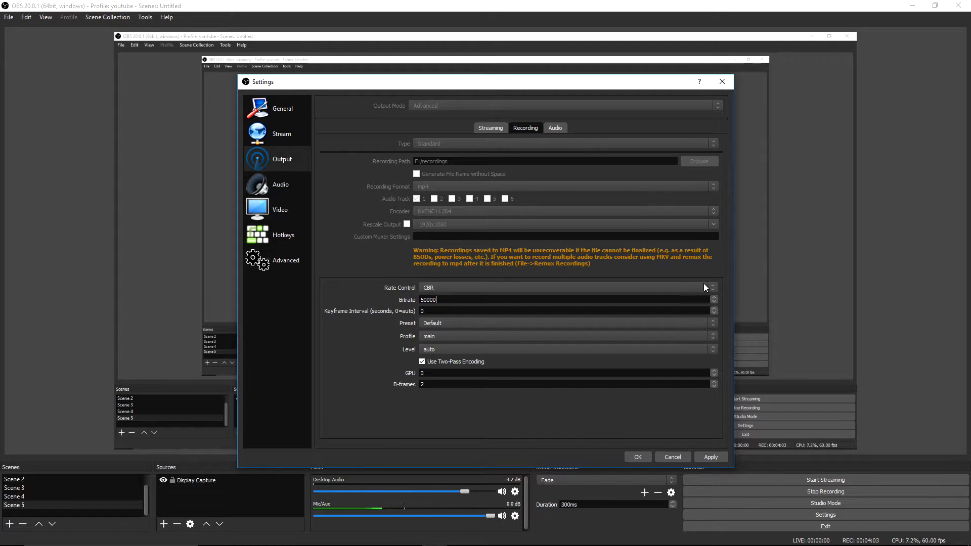
- Switch the recording rate control back to CQP and apply the settings
click(716, 287)
click(441, 309)
click(713, 457)
- Review the audio track bitrates in the output settings and the general audio device settings
click(552, 126)
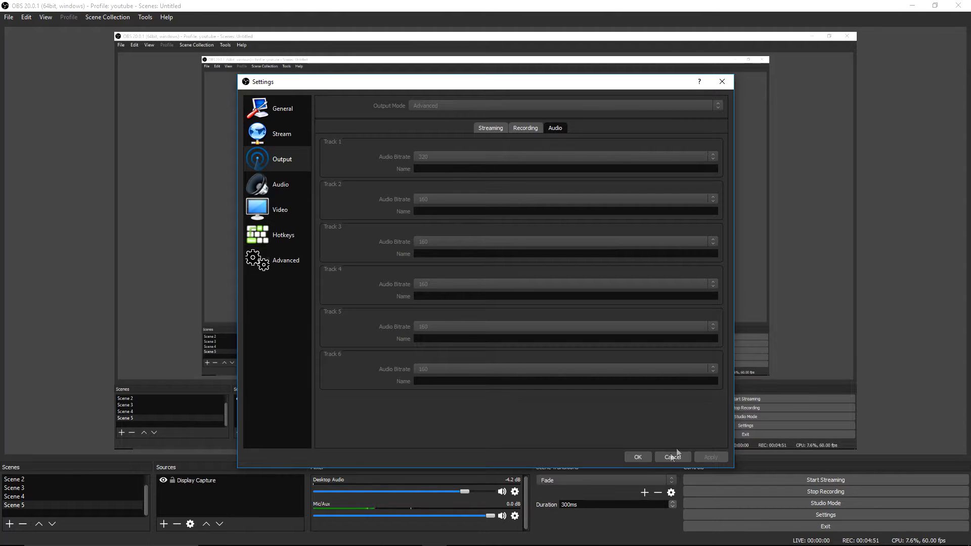
click(275, 184)
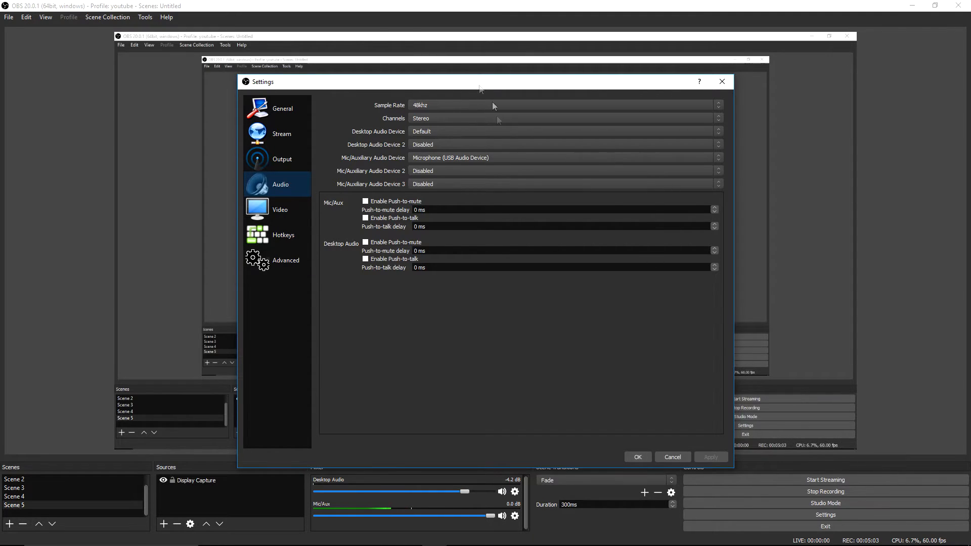
- Check the USB microphone's default format in the Windows recording devices and close the Sound dialogs
mouse_move(914, 544)
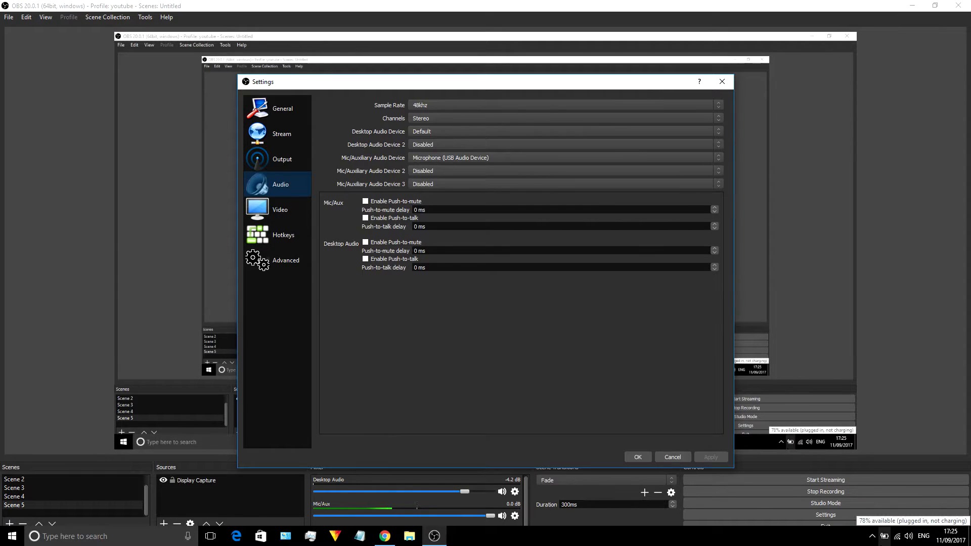
right_click(910, 535)
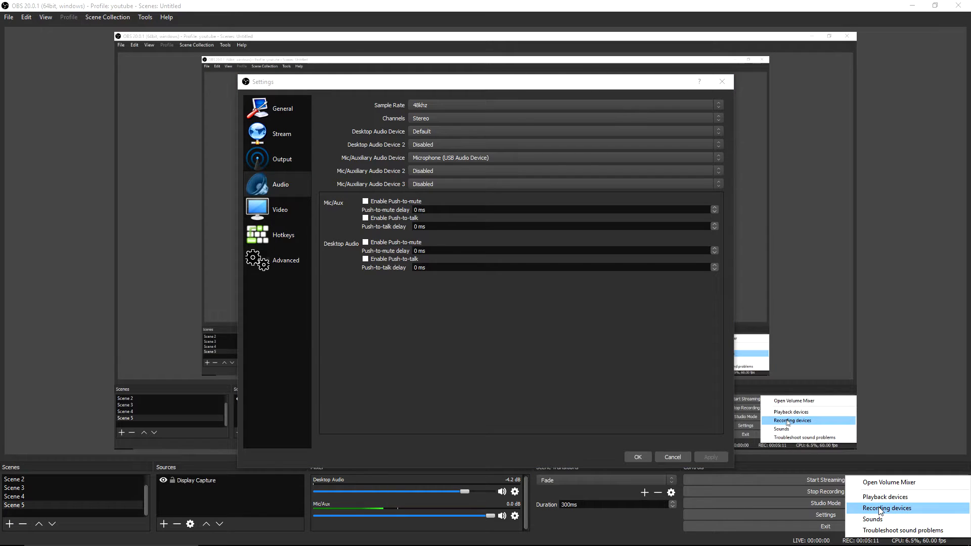
click(885, 508)
click(76, 126)
click(188, 213)
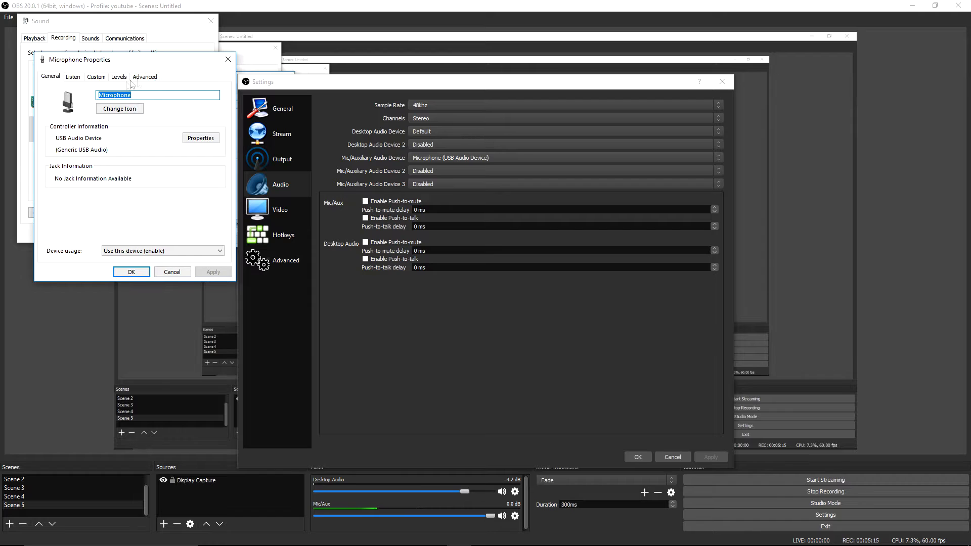
click(151, 78)
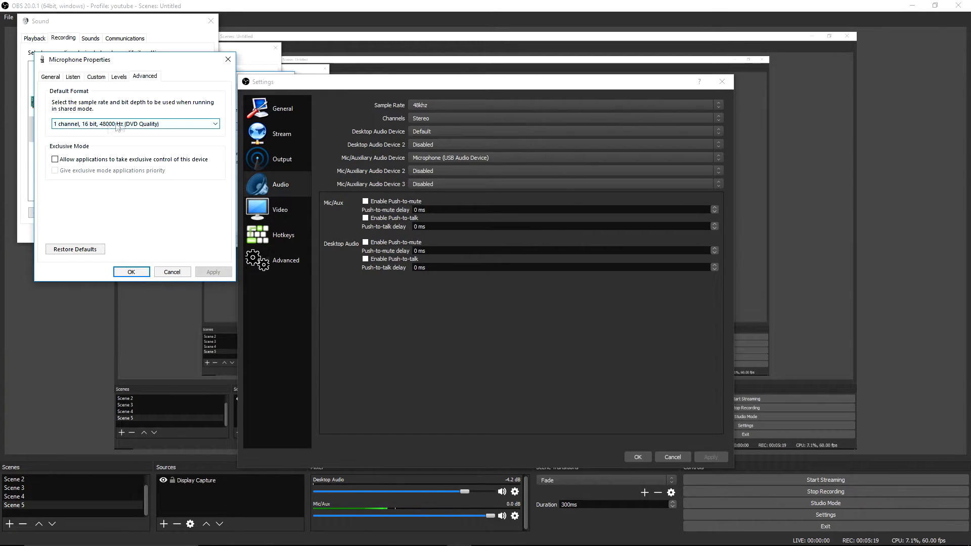
click(132, 272)
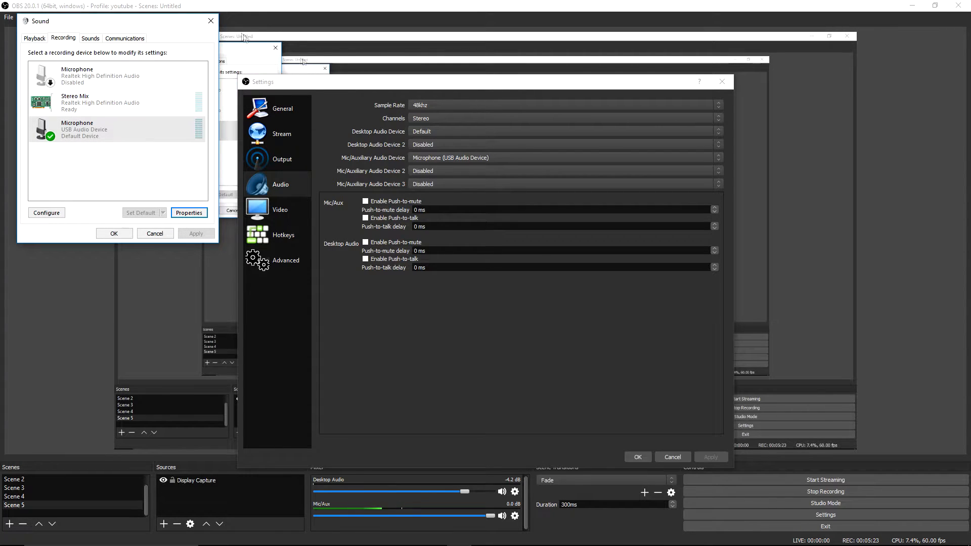
click(213, 23)
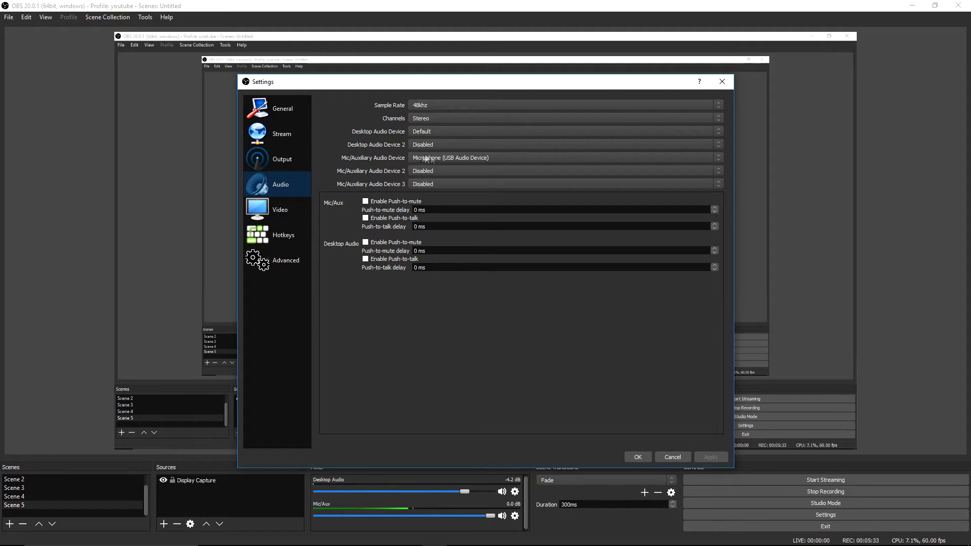
- Choose Microphone (USB Audio Device) as the Mic/Auxiliary Audio Device
click(476, 157)
click(464, 157)
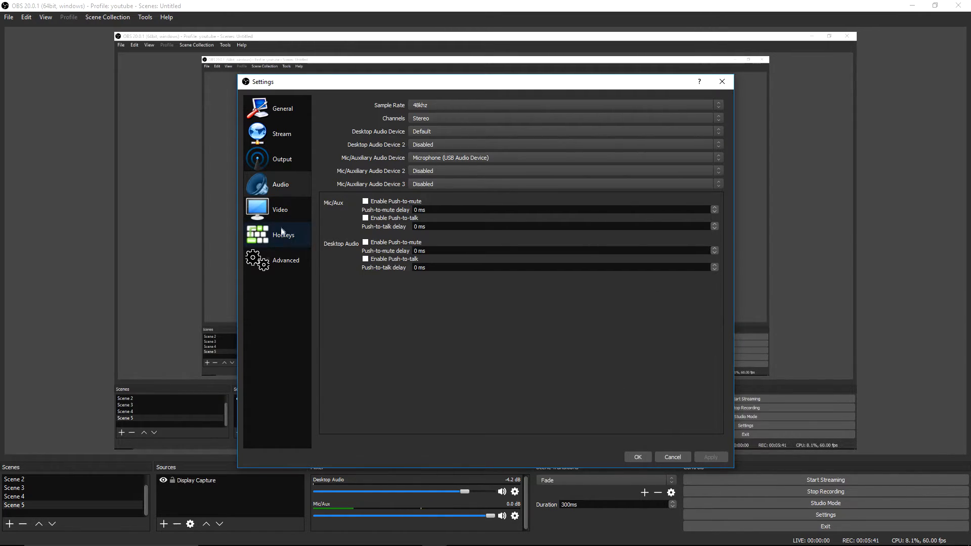
- Review the video resolution and frame rate settings, and look through the whole hotkey list
click(284, 211)
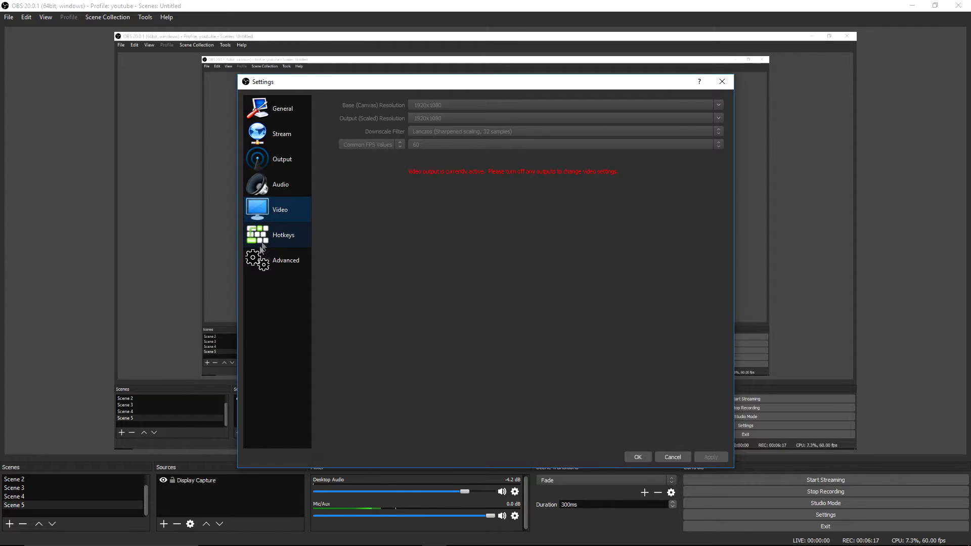
click(283, 235)
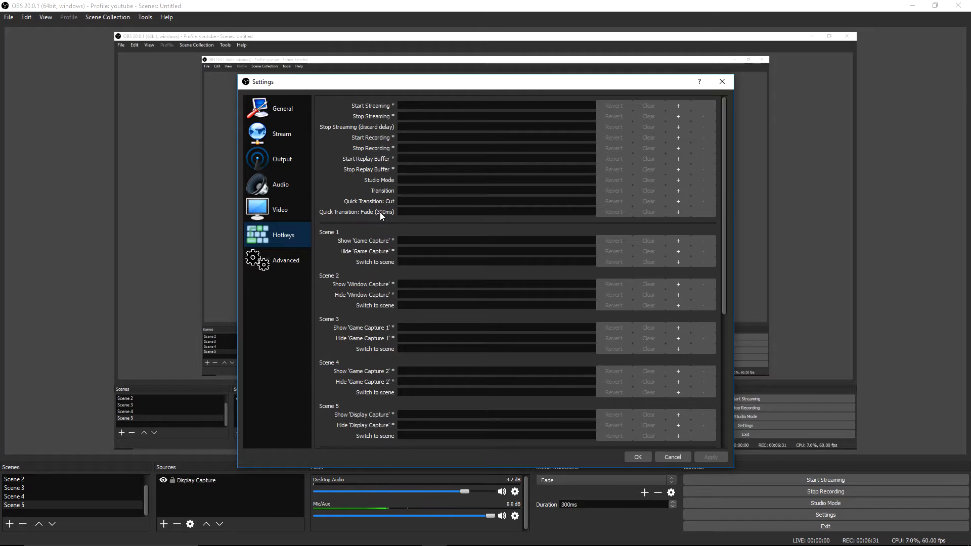
scroll(466, 198, down, 5)
scroll(451, 392, up, 1)
scroll(417, 411, down, 1)
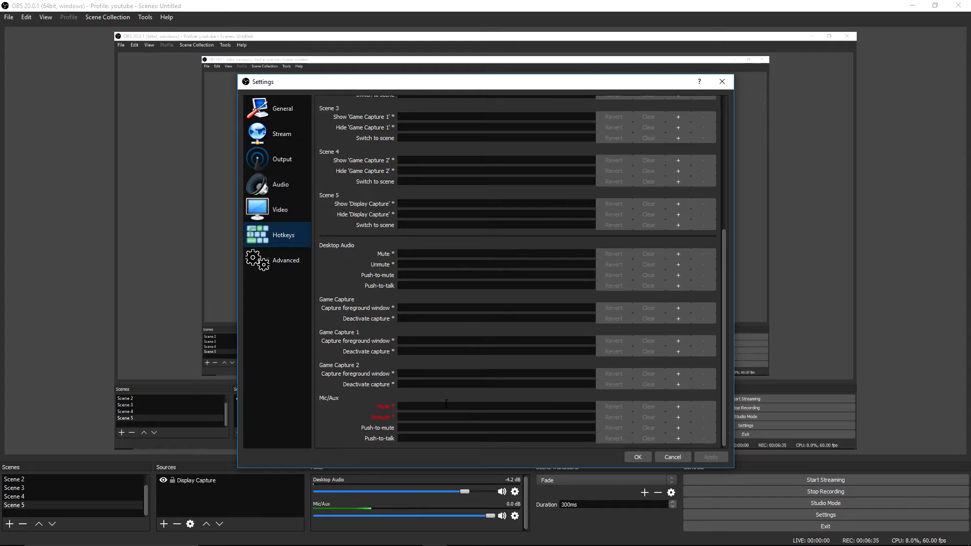
scroll(446, 403, up, 5)
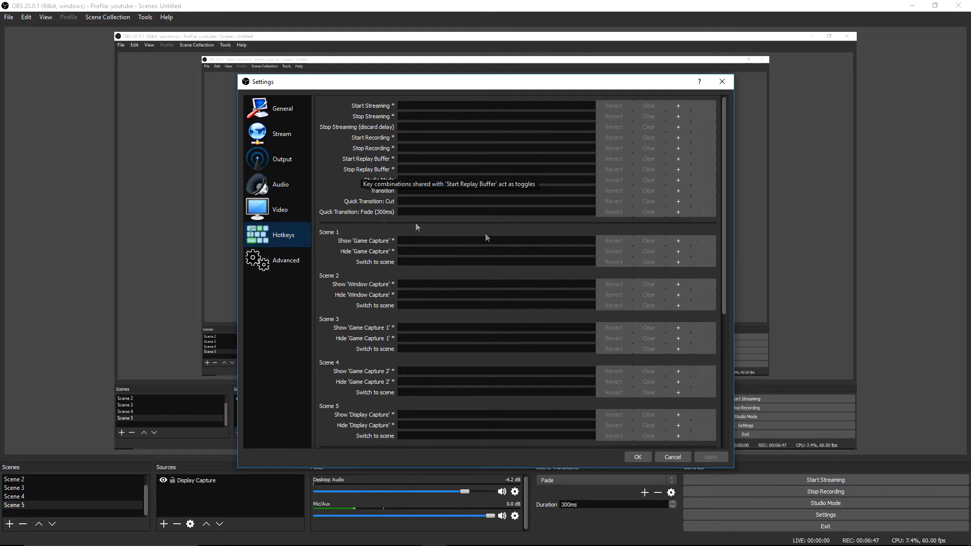
- Review the advanced settings and accept the settings dialog
click(288, 260)
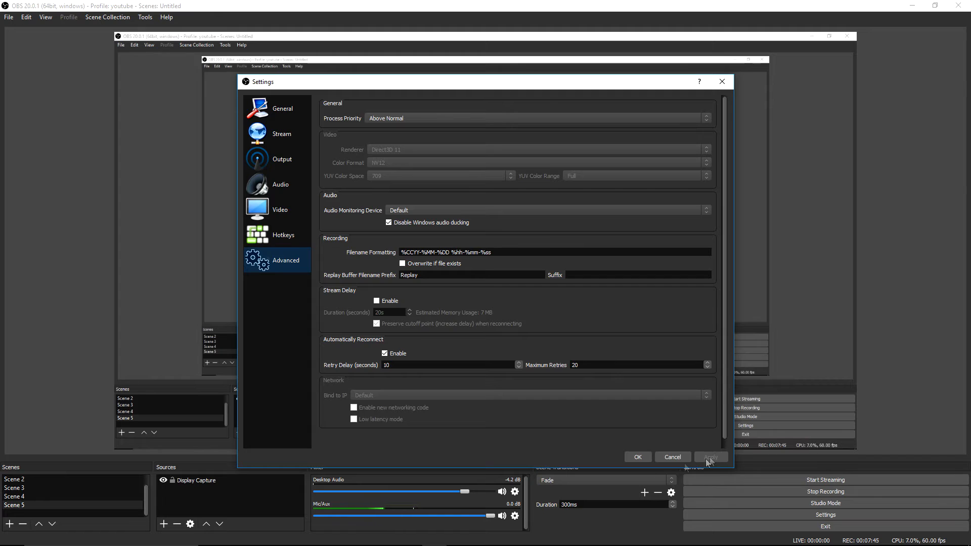
click(637, 456)
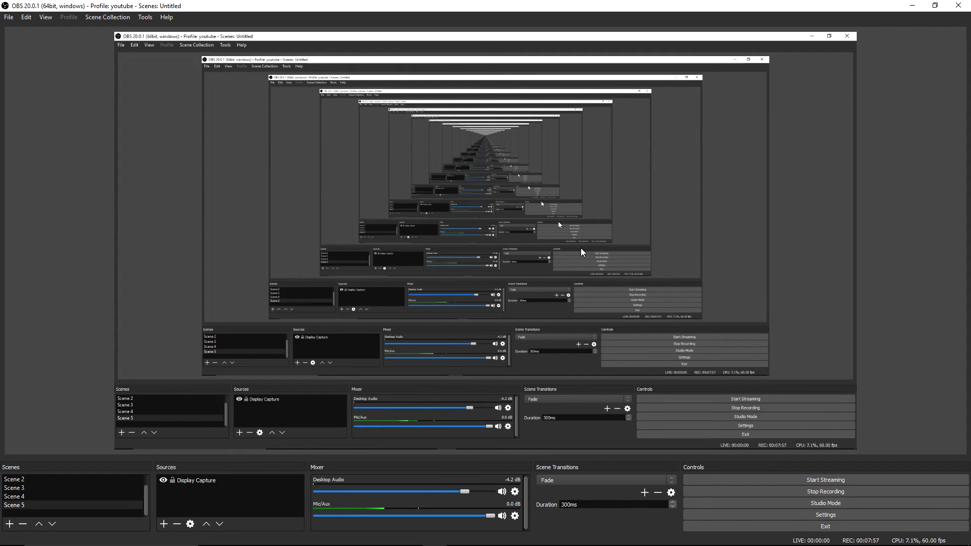
- Restore the maximized OBS window to its smaller size and reposition it on the desktop
click(934, 6)
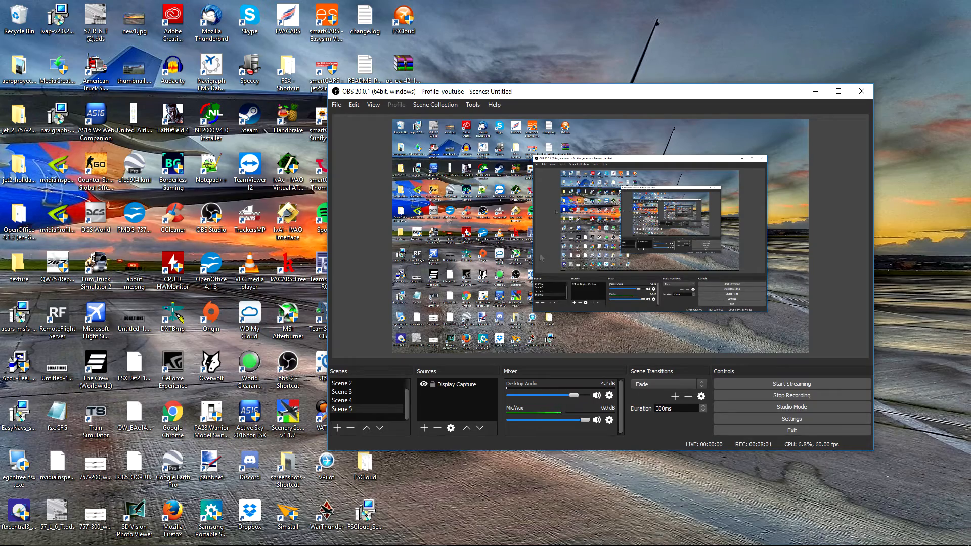
drag(548, 91, 522, 85)
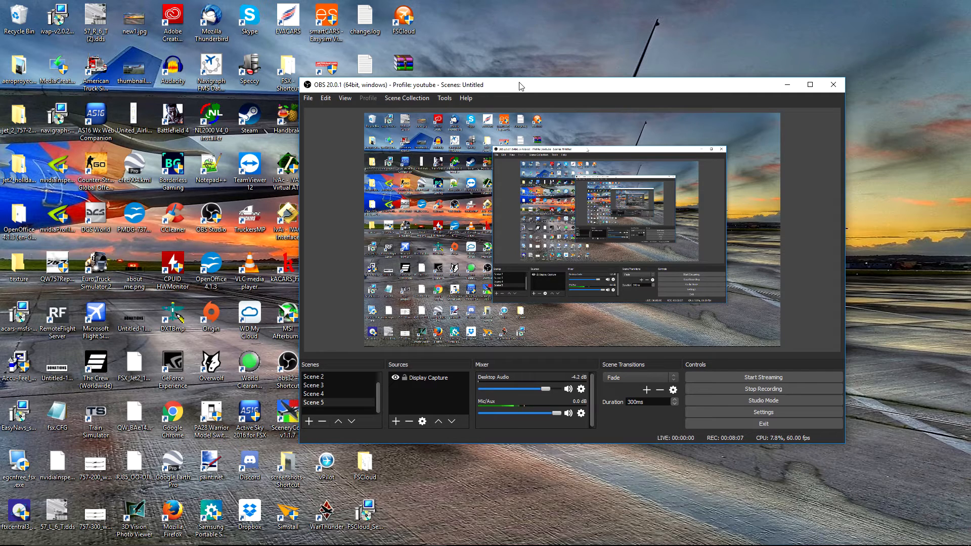